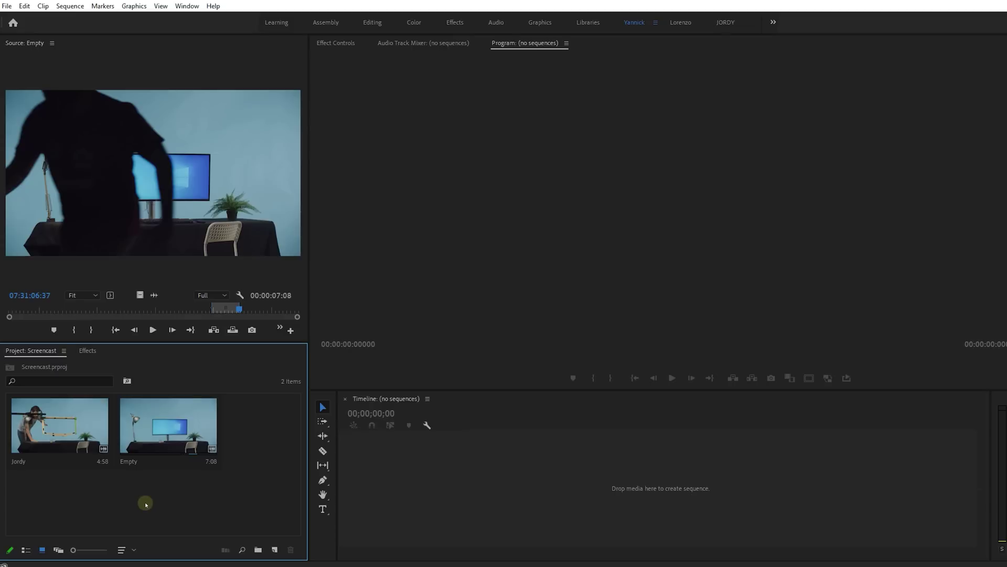
- Select the Empty and Jordy clips in the Project panel for the new sequence
left_click(149, 461)
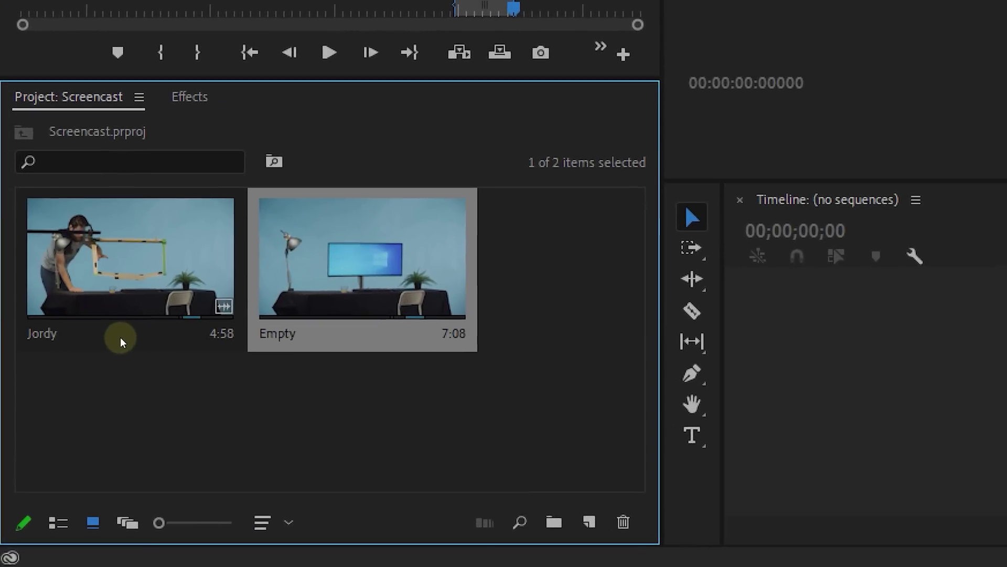
left_click(118, 340)
left_click(319, 334)
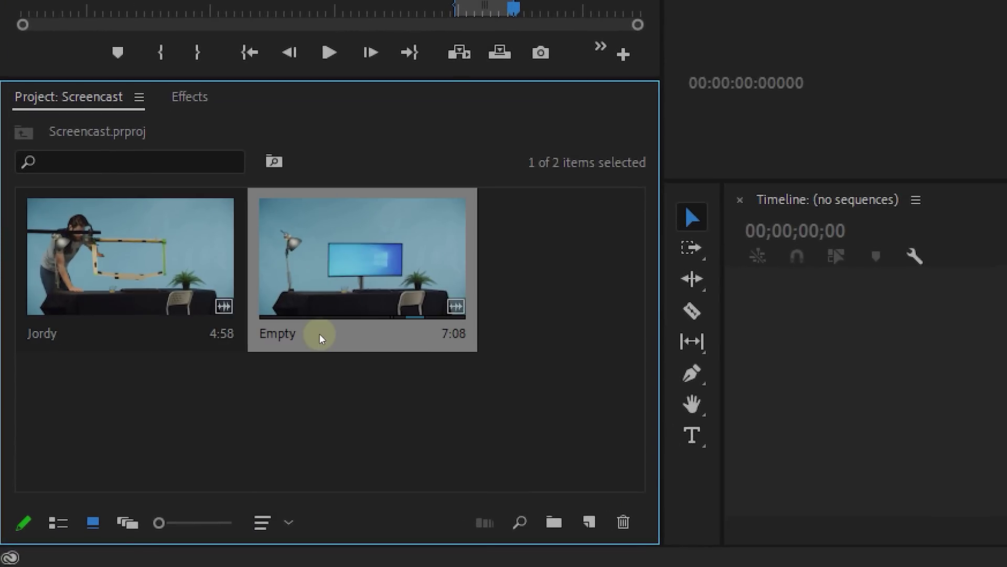
left_click(124, 338)
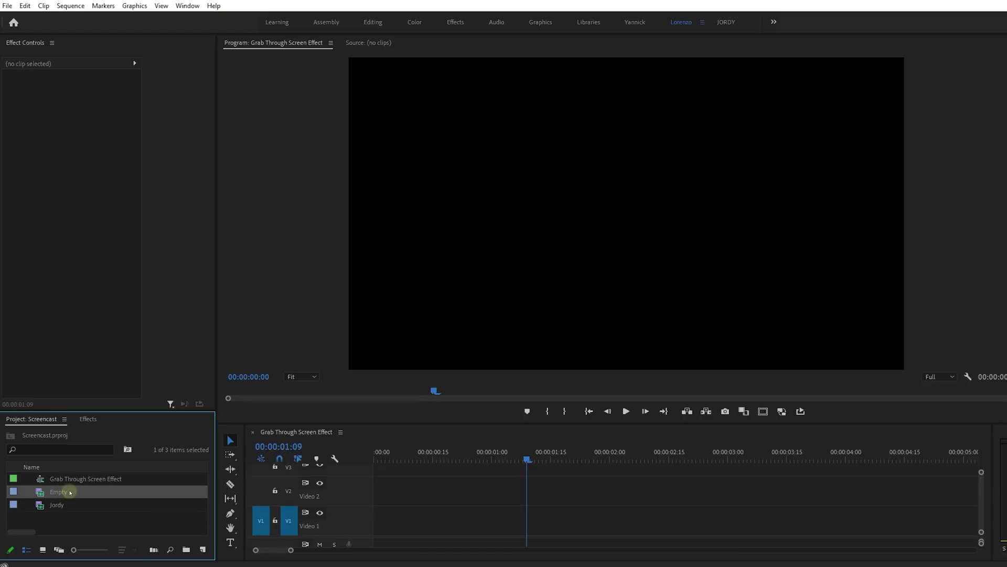
- Place Empty on V1 and Jordy on V2 above it, then select Jordy
left_click_drag(70, 492, 378, 520)
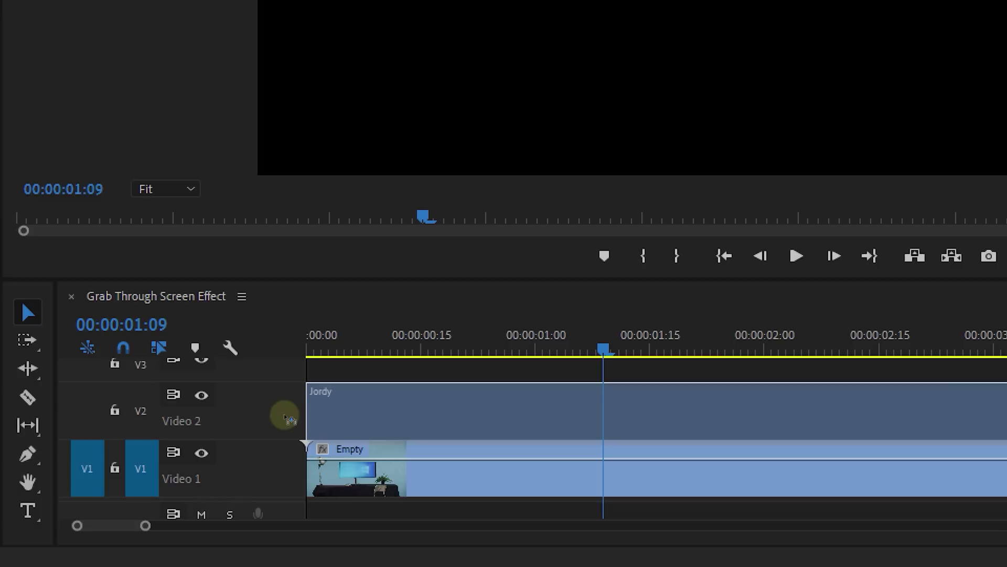
left_click_drag(32, 437, 289, 419)
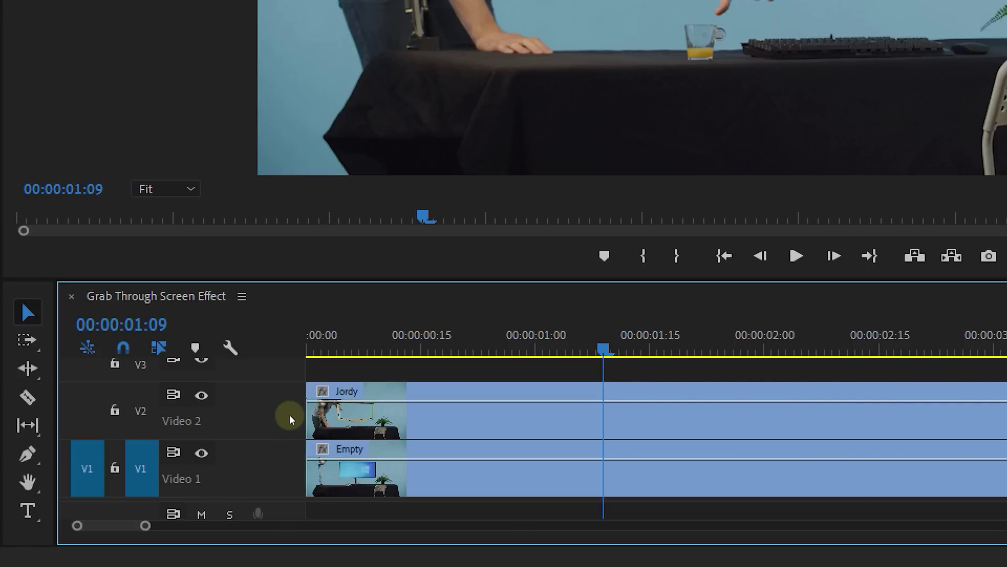
left_click(334, 420)
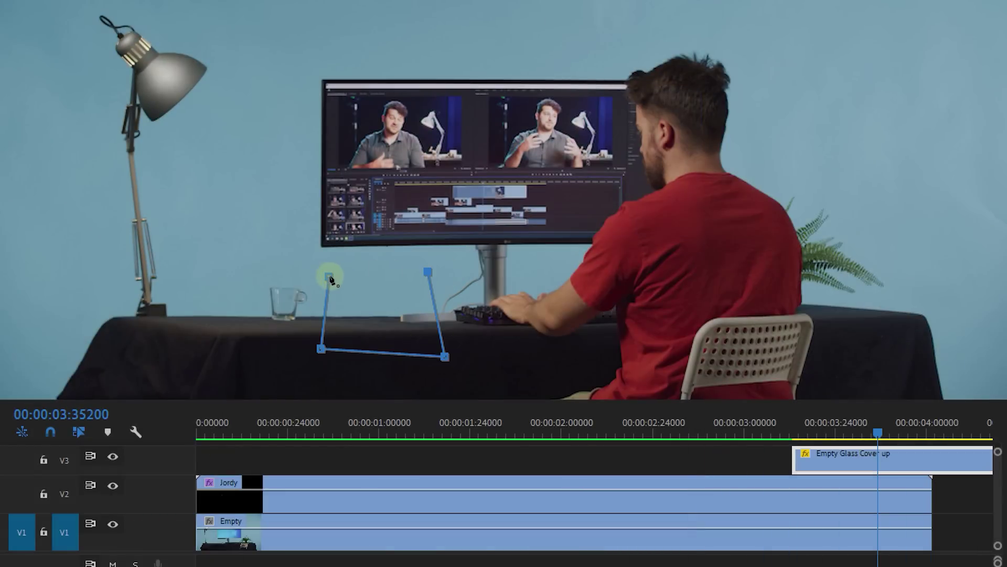
- Close the Pen mask path around the glass at its first vertex
left_click(330, 278)
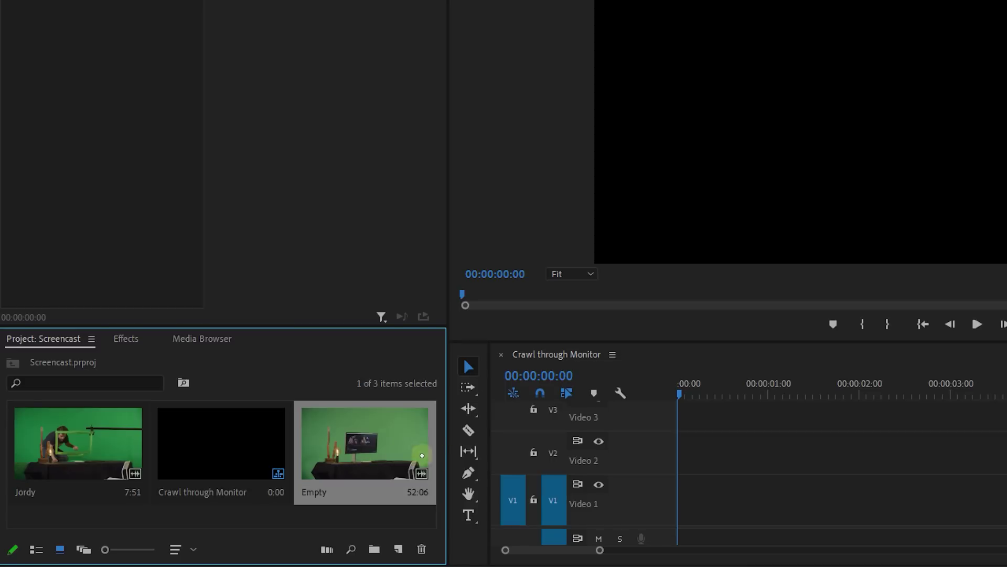
- Drop the Empty clip onto V1 and stack Jordy on V2 in Crawl through Monitor
mouse_move(433, 455)
left_mouse_down()
mouse_move(617, 483)
mouse_move(653, 499)
left_mouse_up()
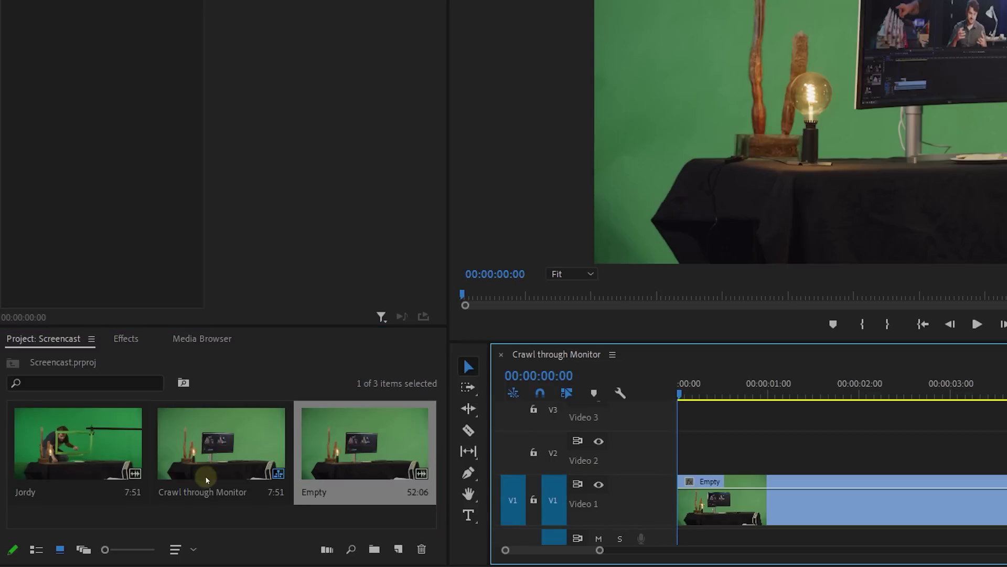
left_click_drag(91, 472, 161, 463)
left_click_drag(612, 449, 611, 448)
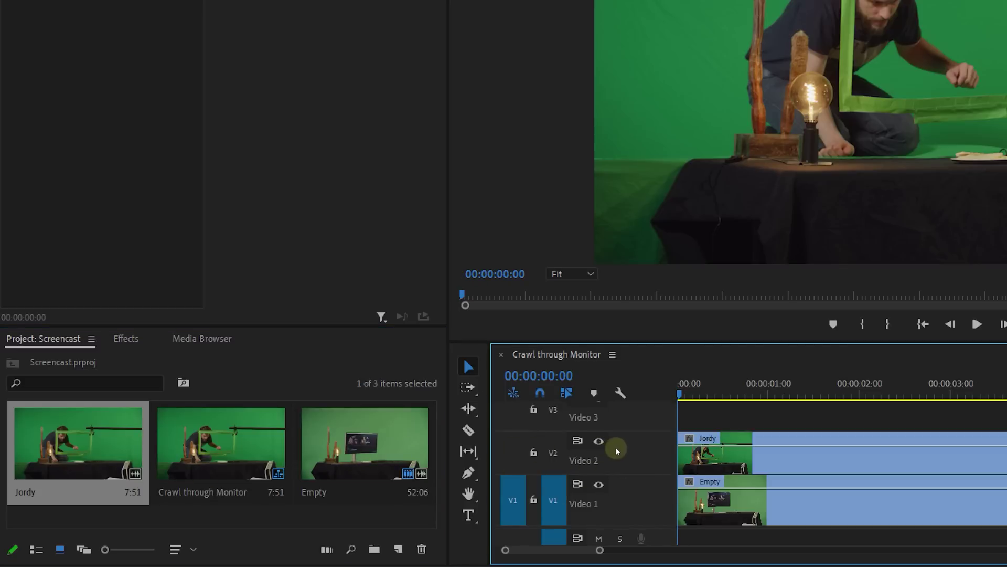